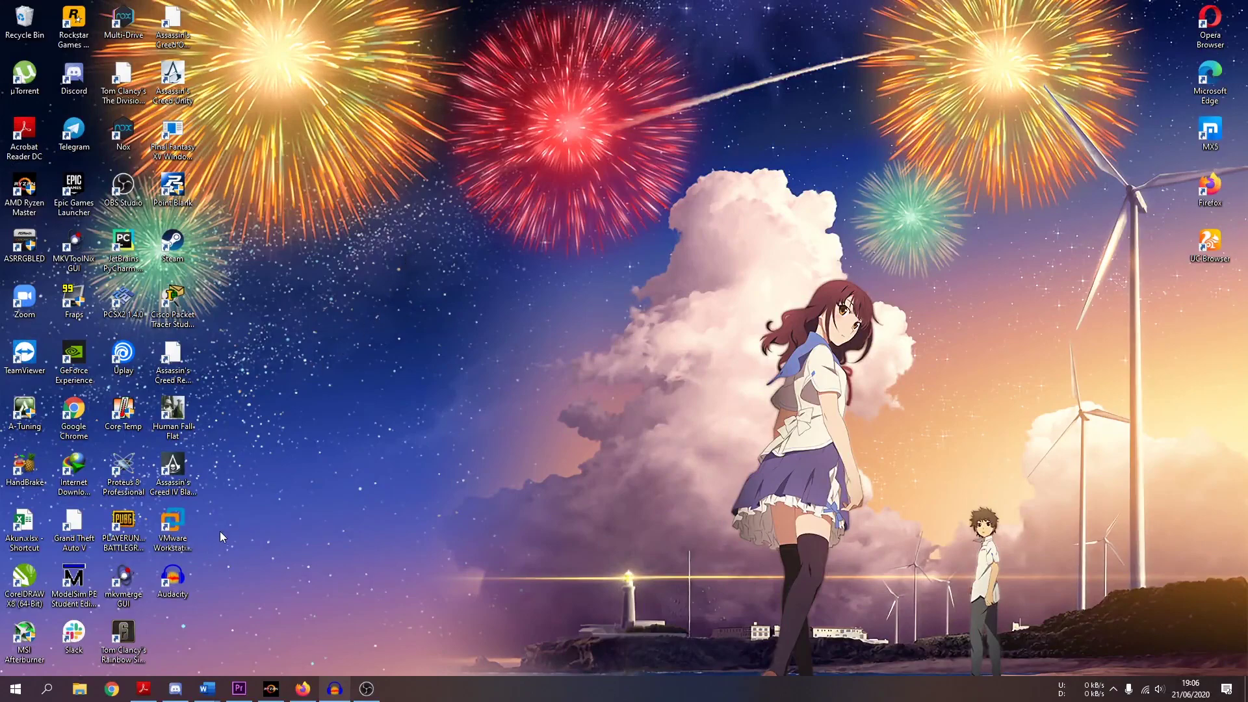
Launch VMware Workstation and start a typical new virtual machine from Windows 7 Super Lite Edition V2017 (x86).kuyhAa.iso on drive D:
click(183, 537)
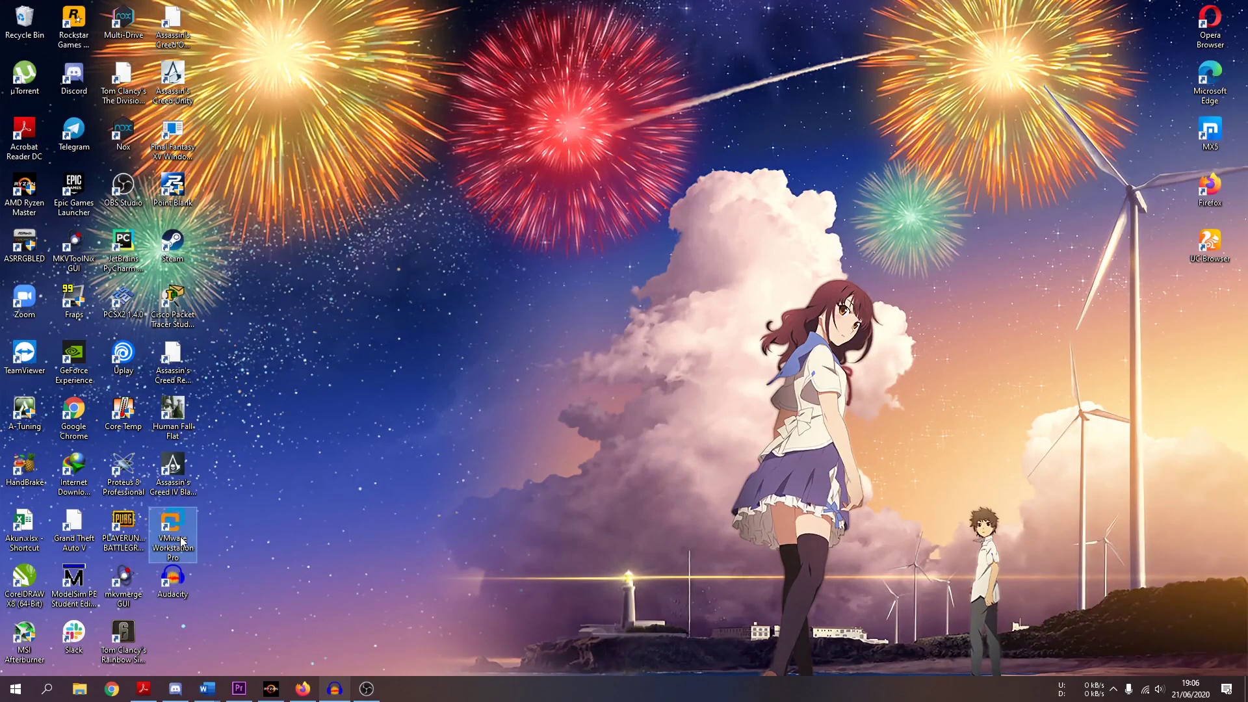
double_click(183, 542)
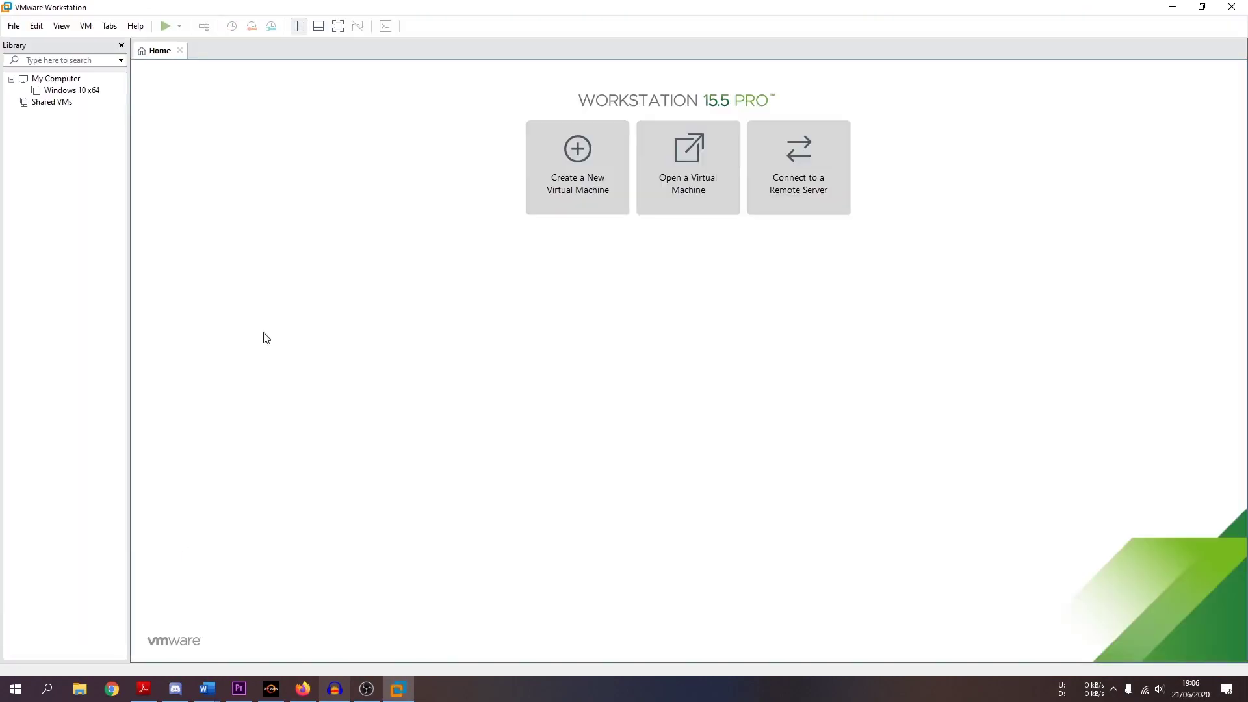
click(589, 173)
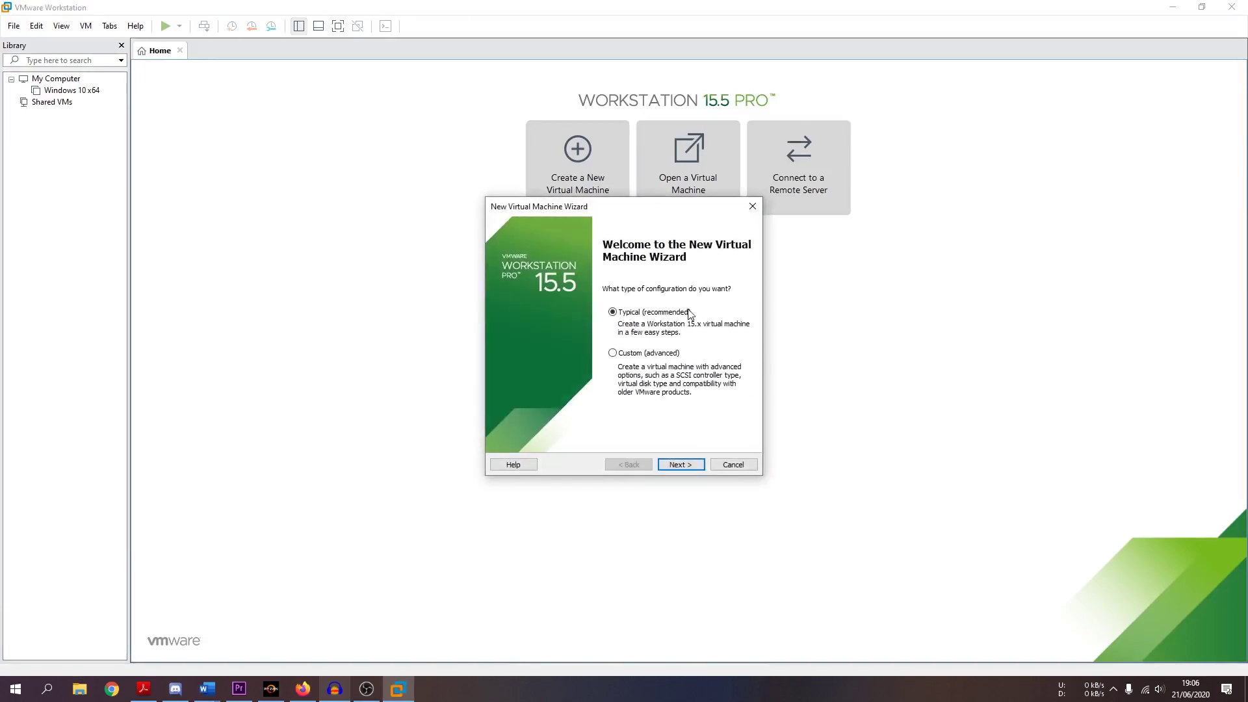
click(673, 465)
click(730, 359)
double_click(913, 406)
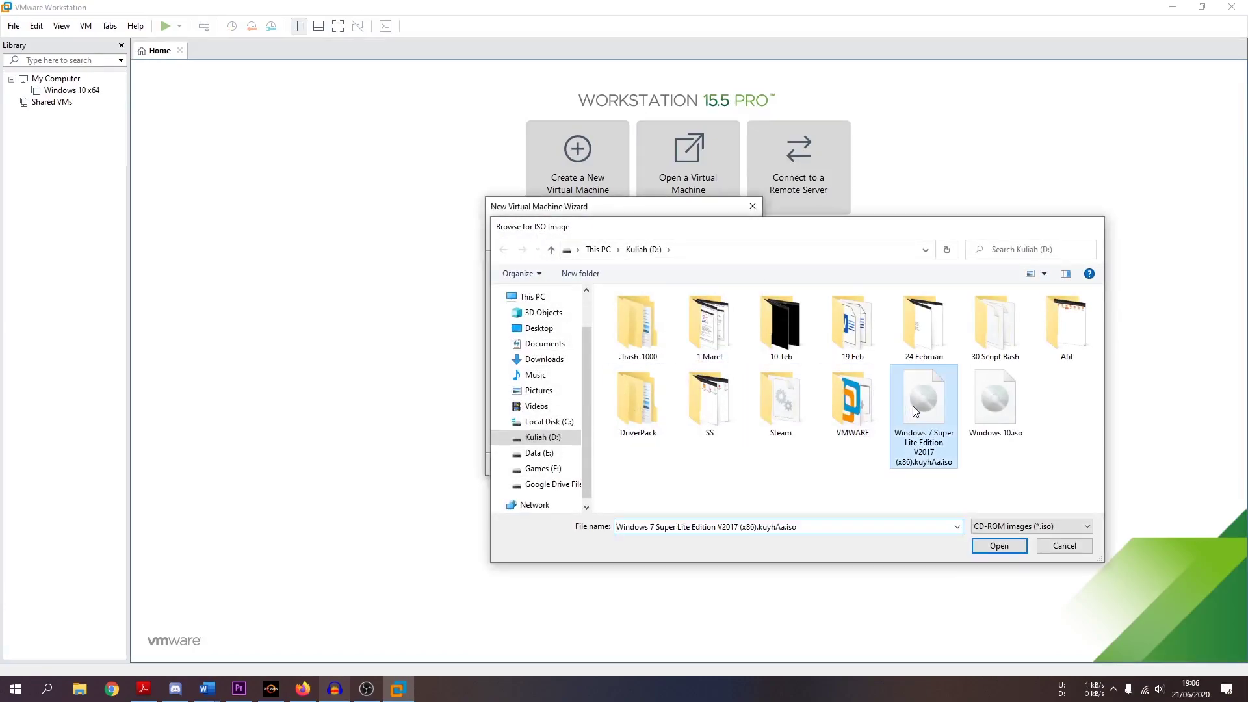
click(680, 465)
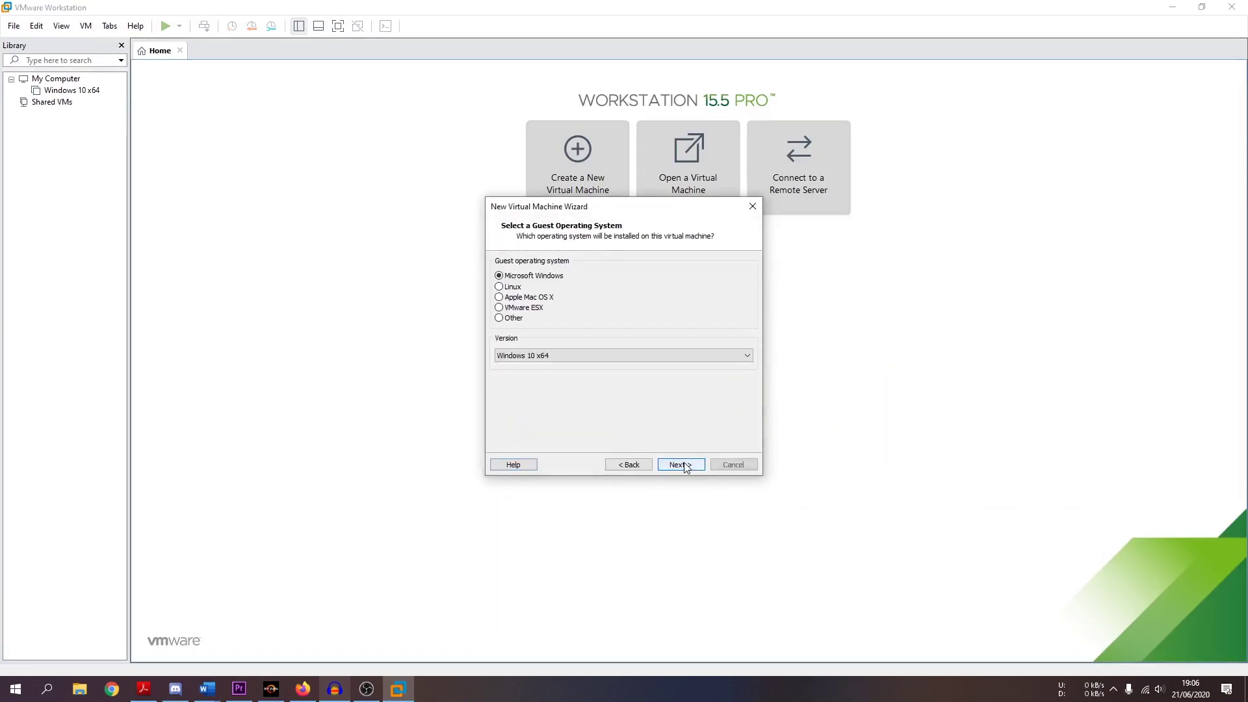
Set the guest operating system version to Windows 7 x64 and proceed to naming the virtual machine
click(595, 356)
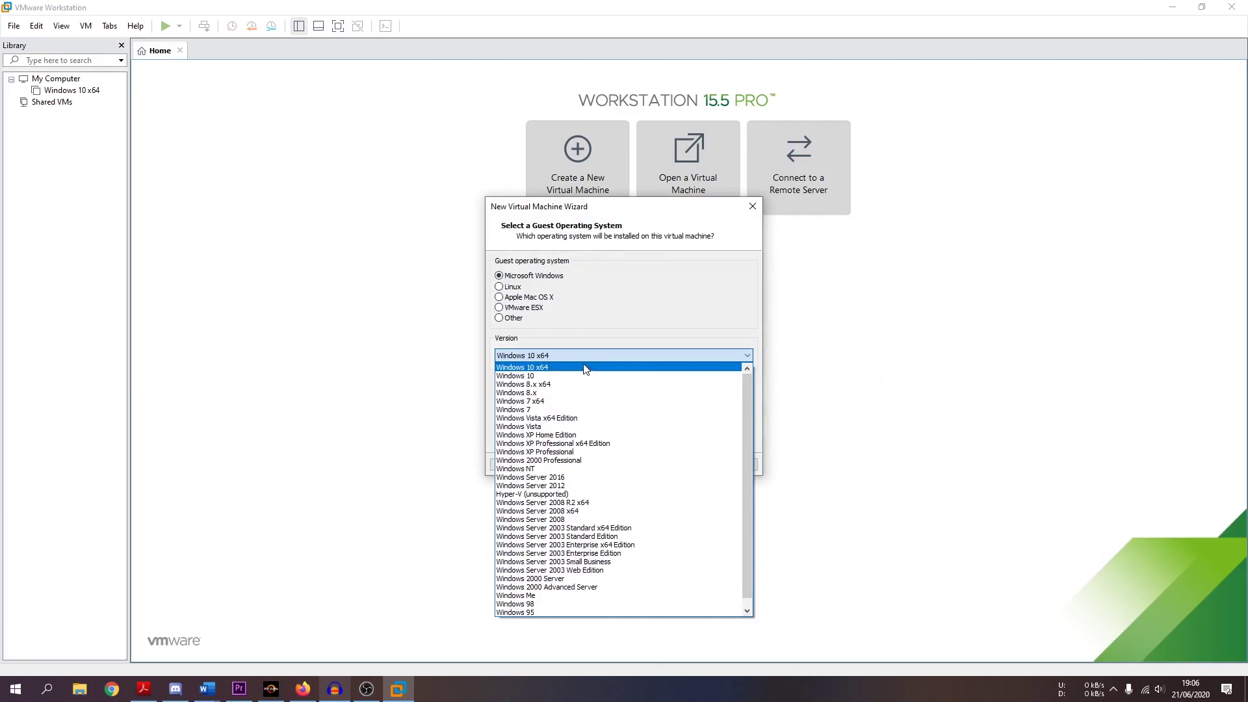
click(558, 402)
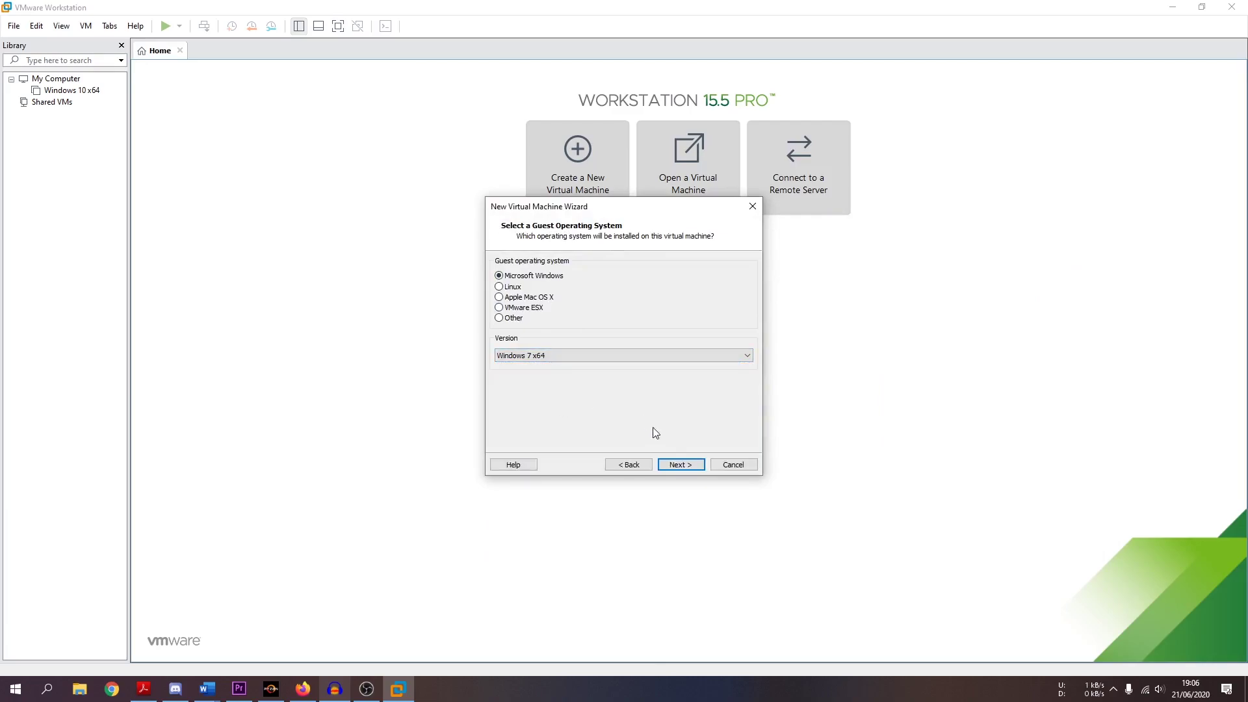
click(678, 466)
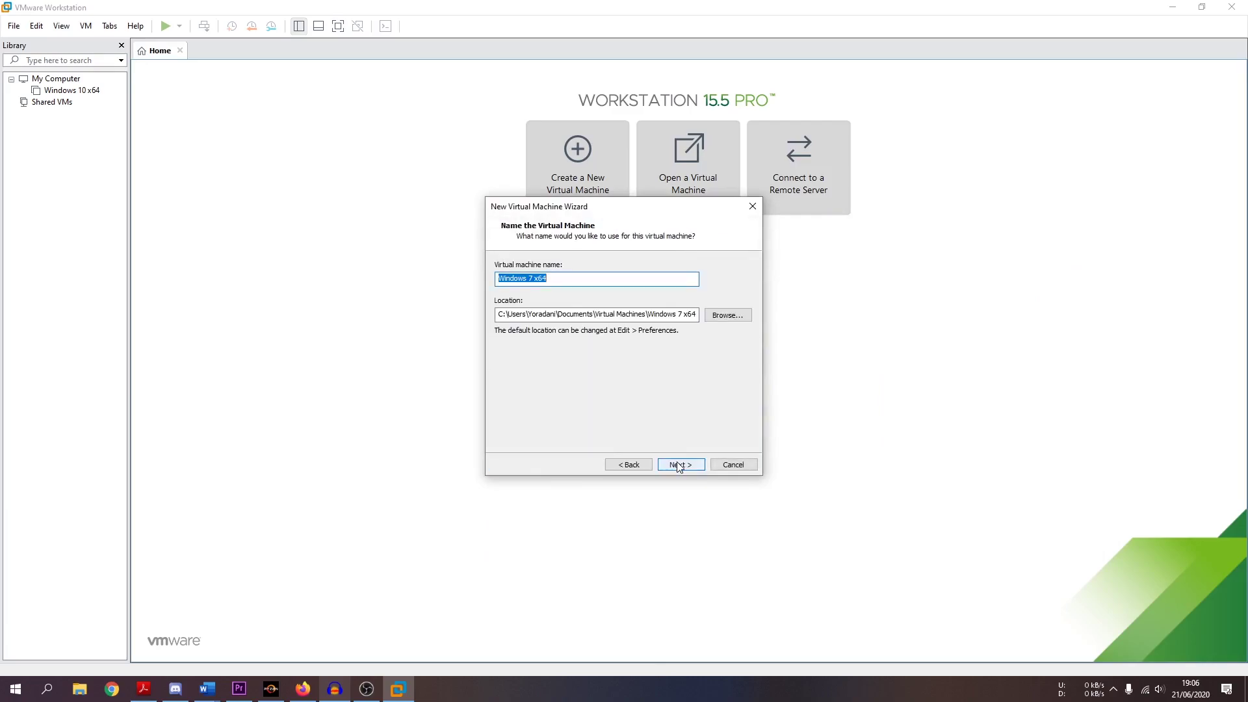
Set the virtual machine's location to the Kuliah (D:) drive and continue with that location despite the existing virtual machine
click(726, 316)
scroll(635, 361, down, 12)
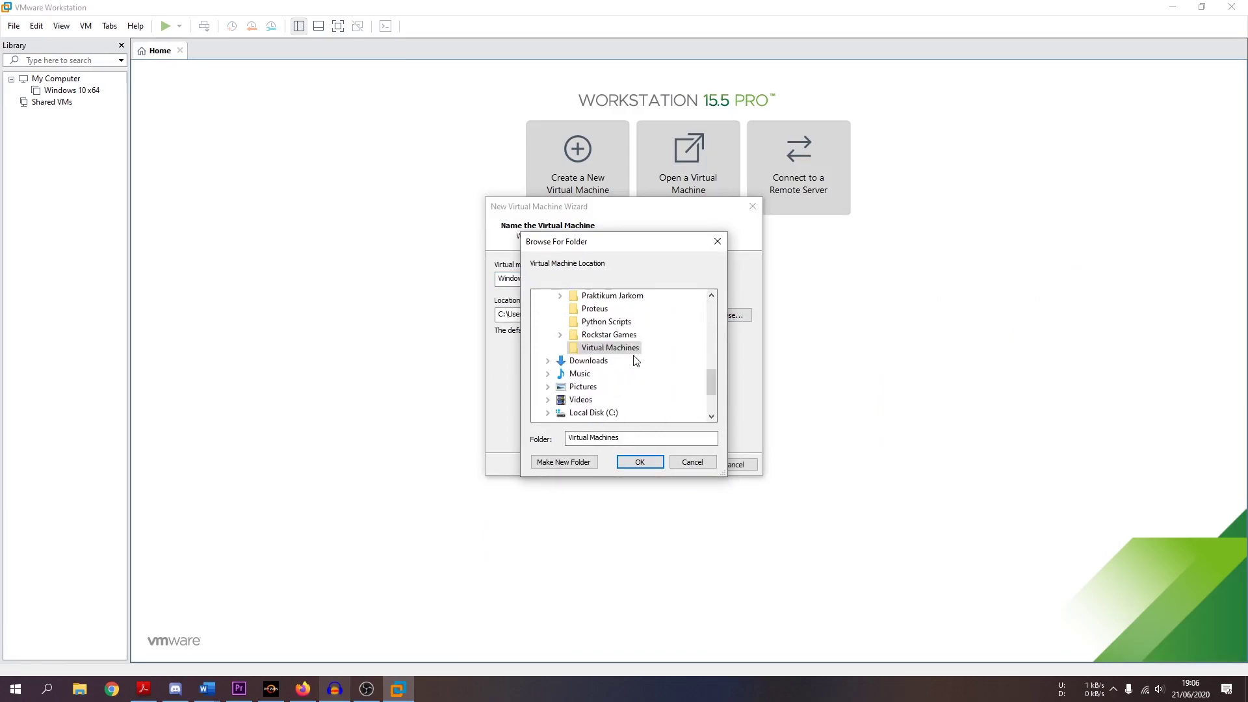
click(587, 348)
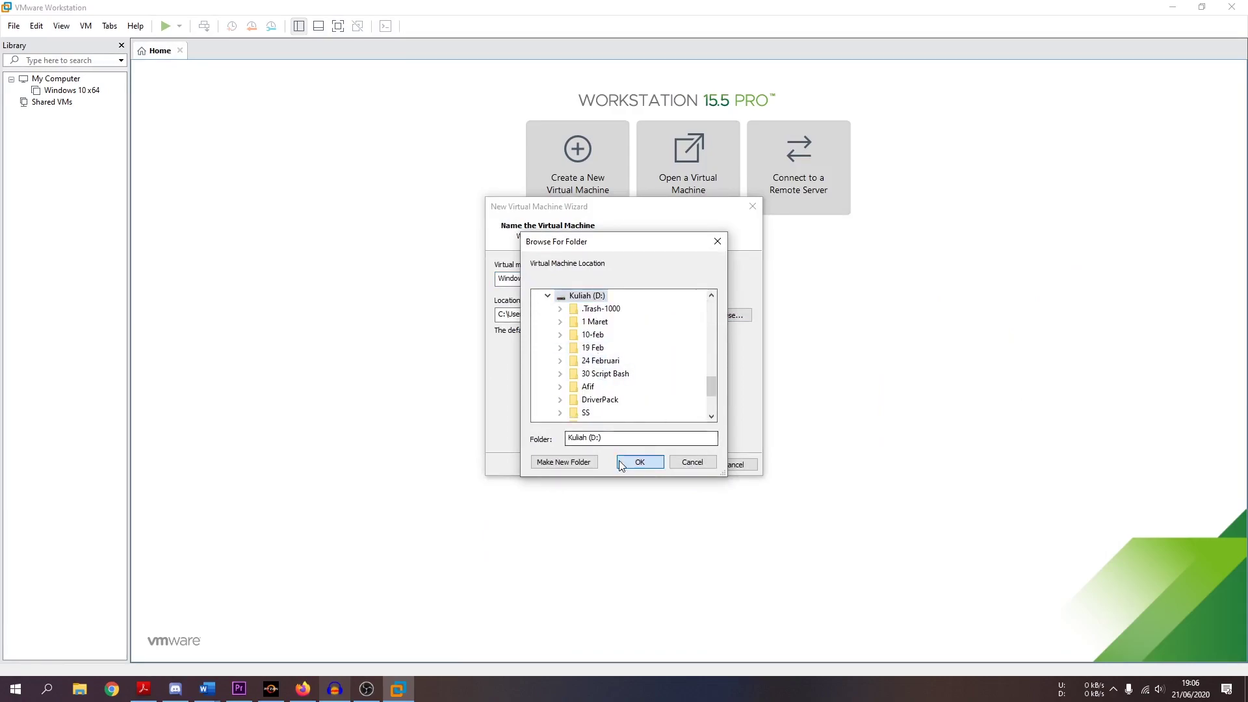
click(640, 461)
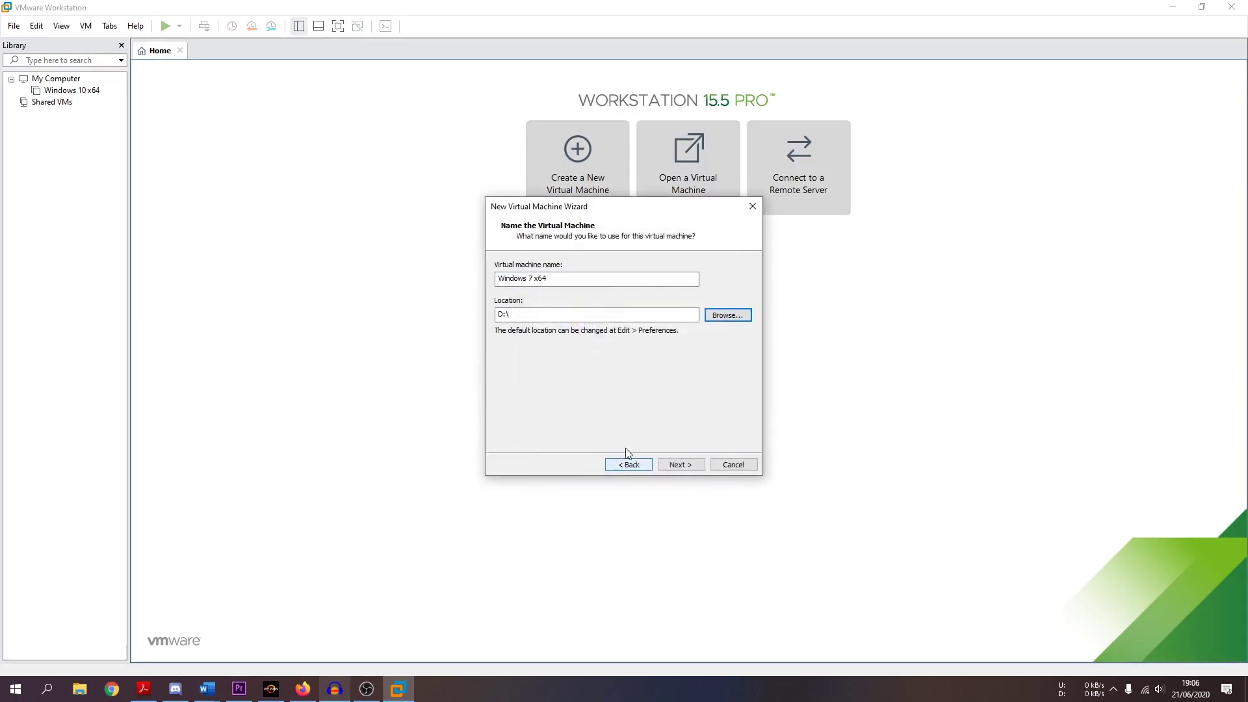
click(679, 464)
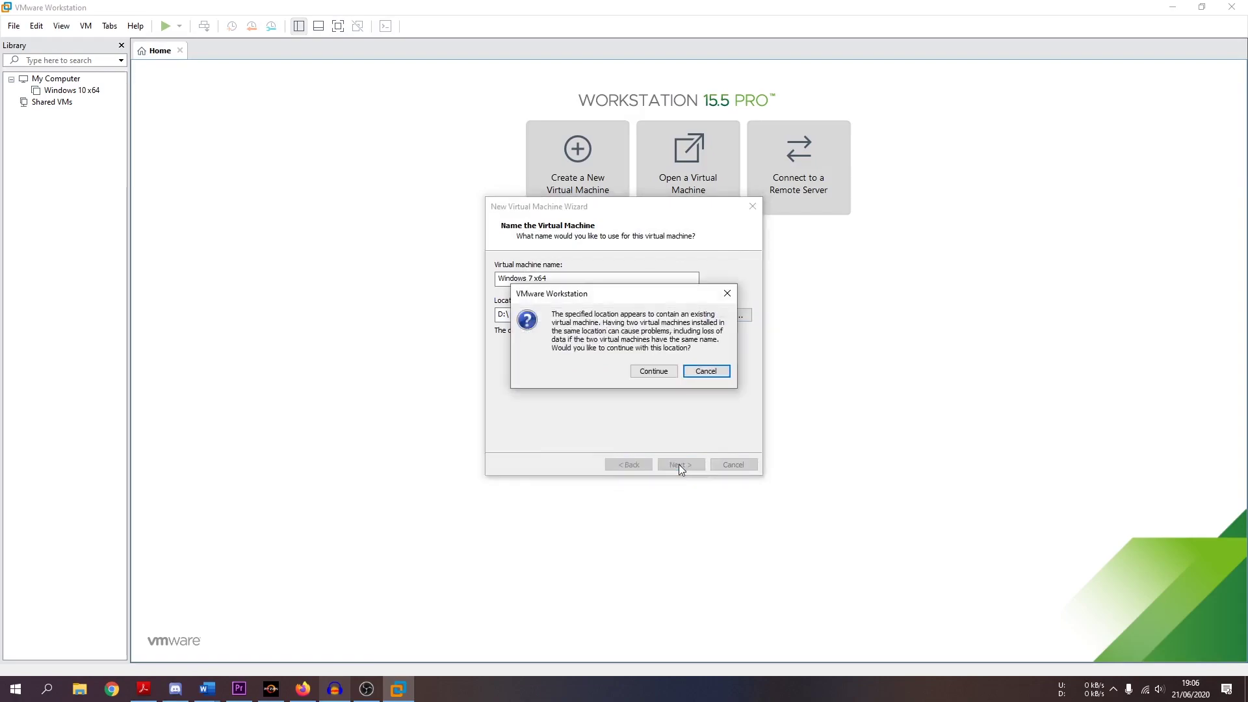
click(654, 371)
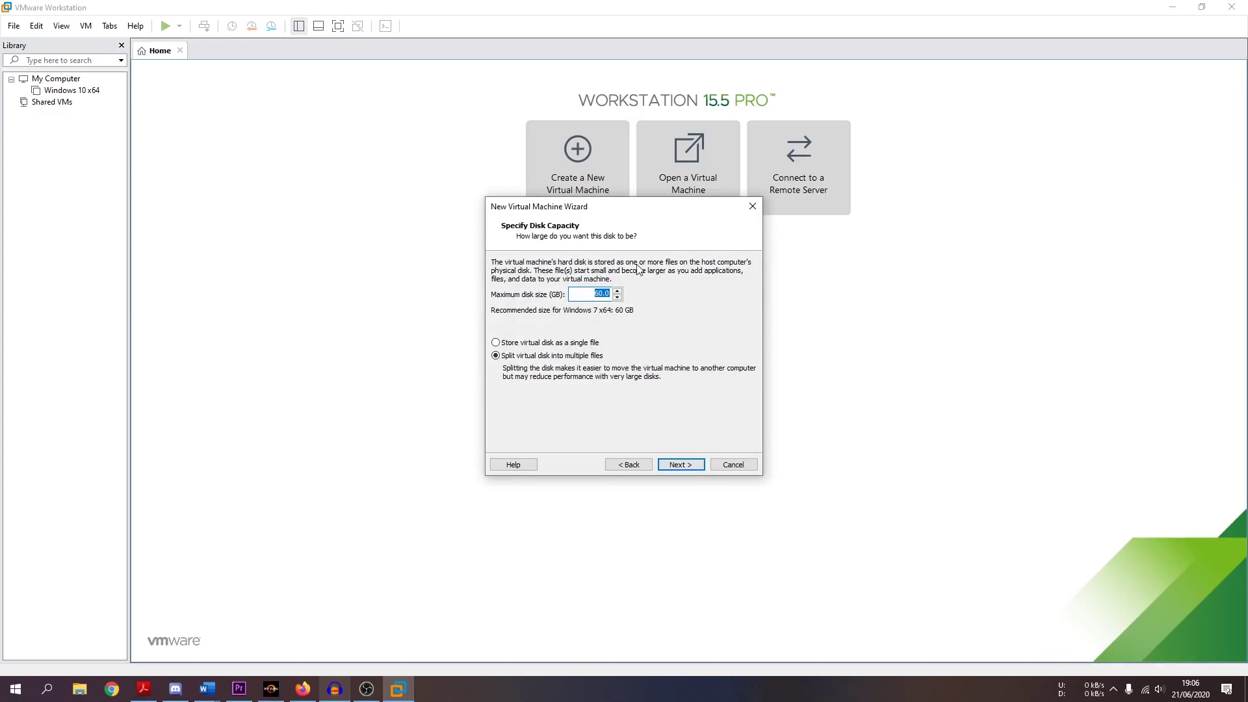
Keep the 60 GB disk split into multiple files and the default hardware, and finish creating the virtual machine
click(597, 295)
click(677, 464)
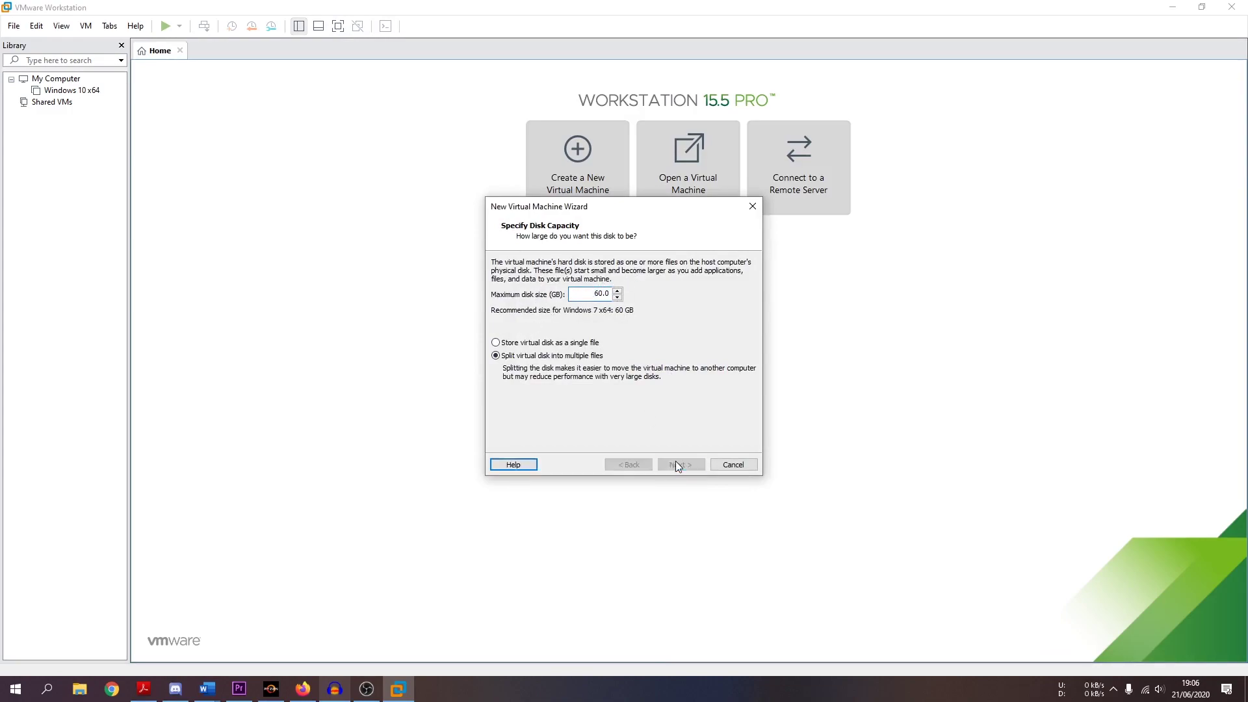
click(573, 392)
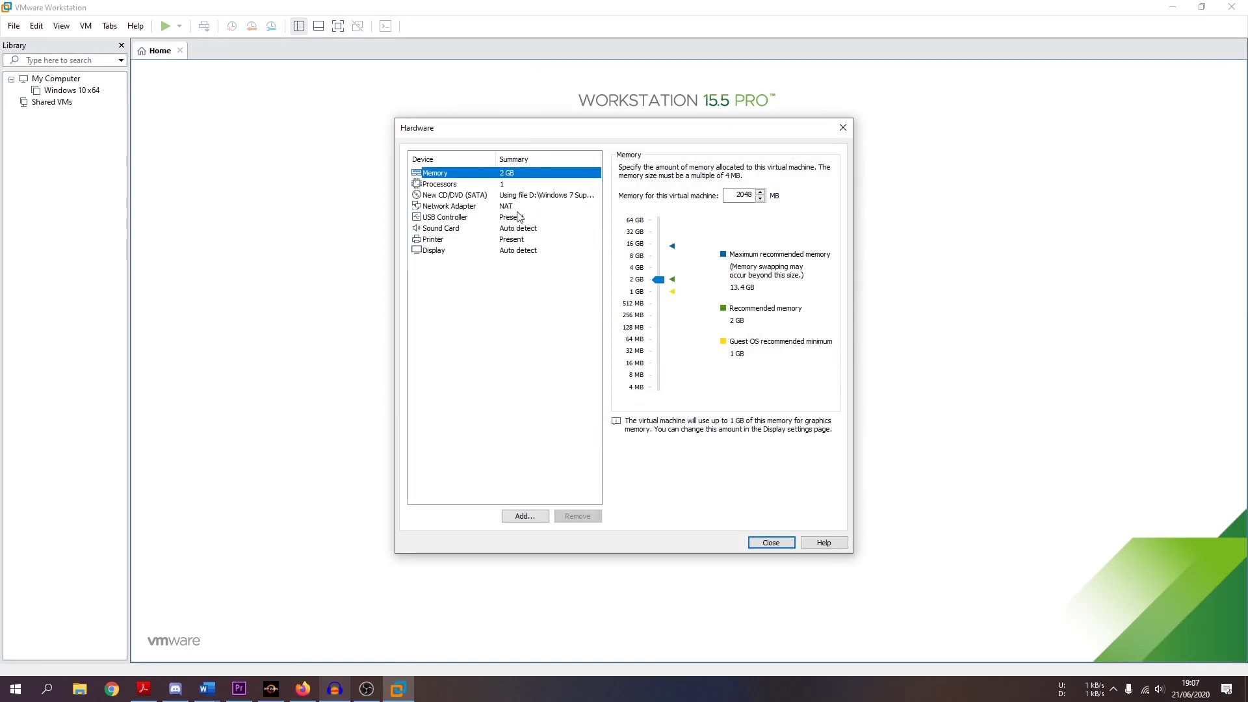
click(771, 542)
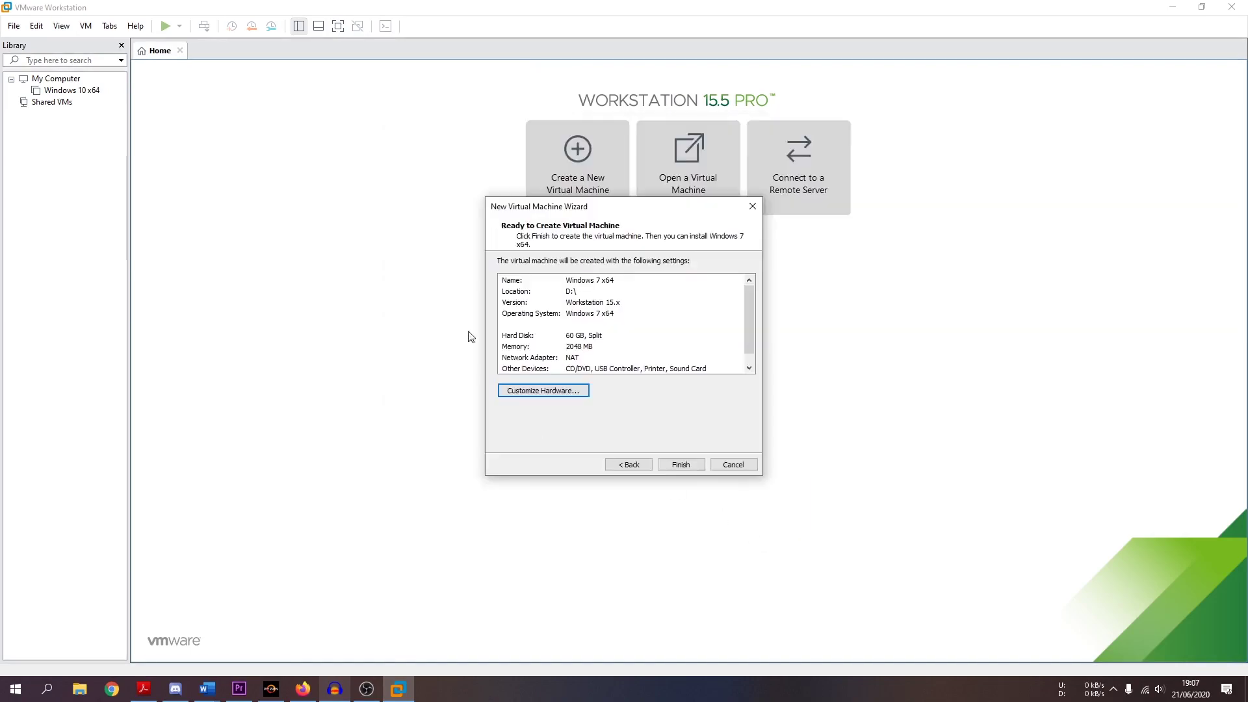
click(689, 466)
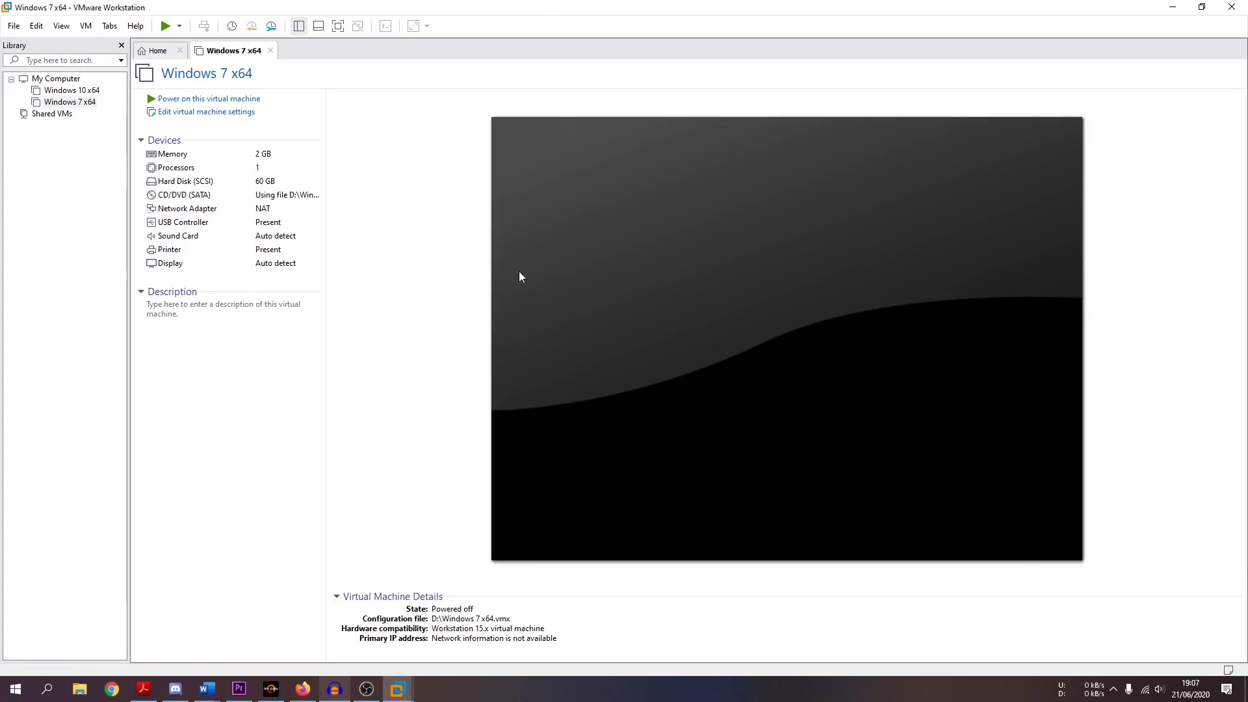
Power on the Windows 7 x64 virtual machine and install Windows 7 Super Lite through its setup
click(199, 101)
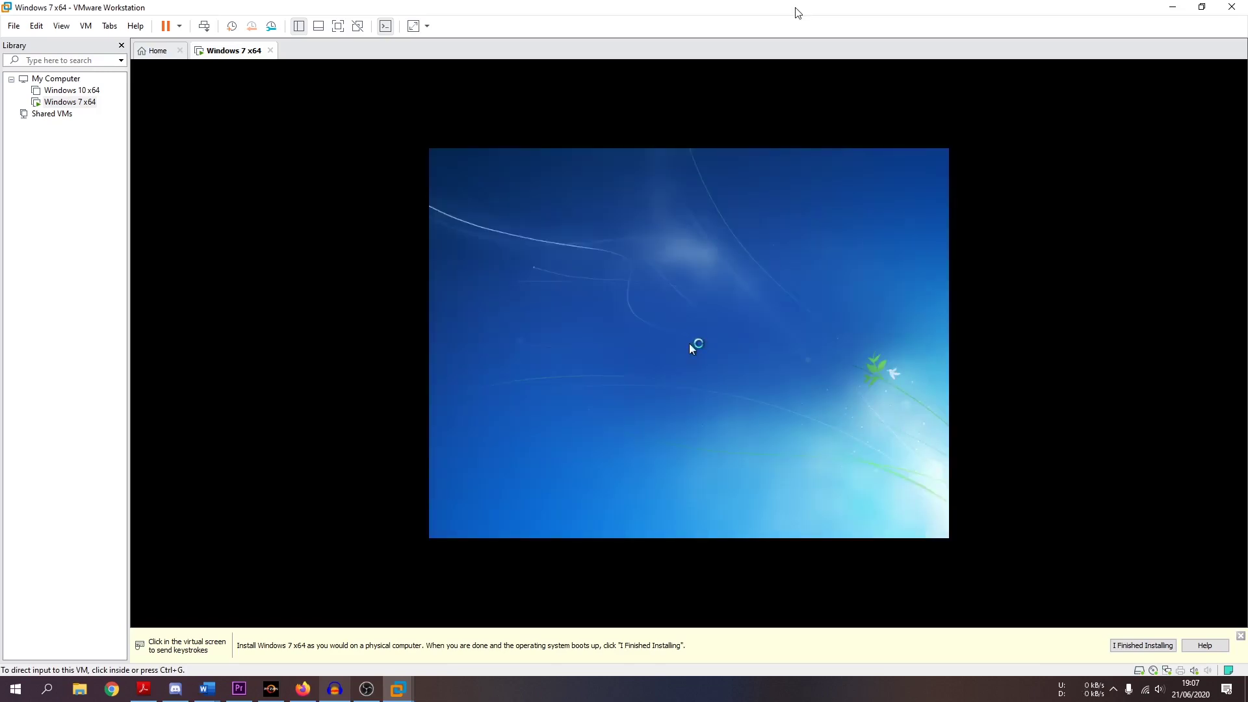
click(763, 202)
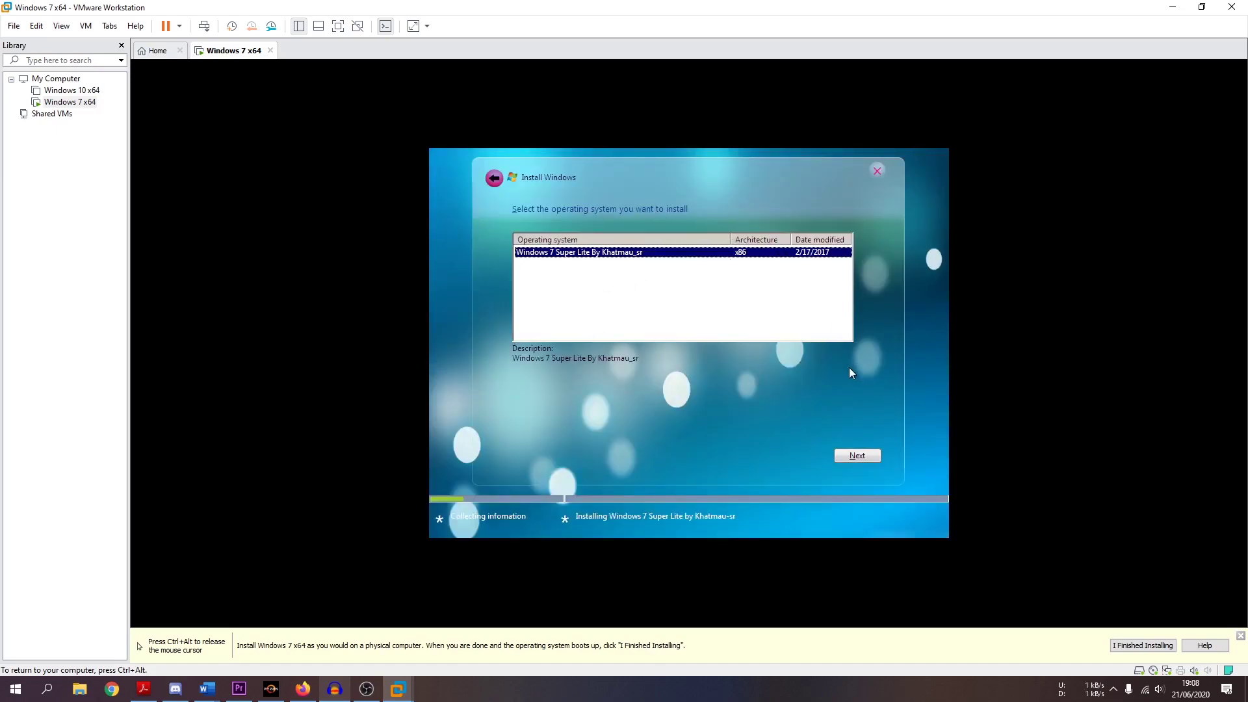
click(855, 456)
click(852, 455)
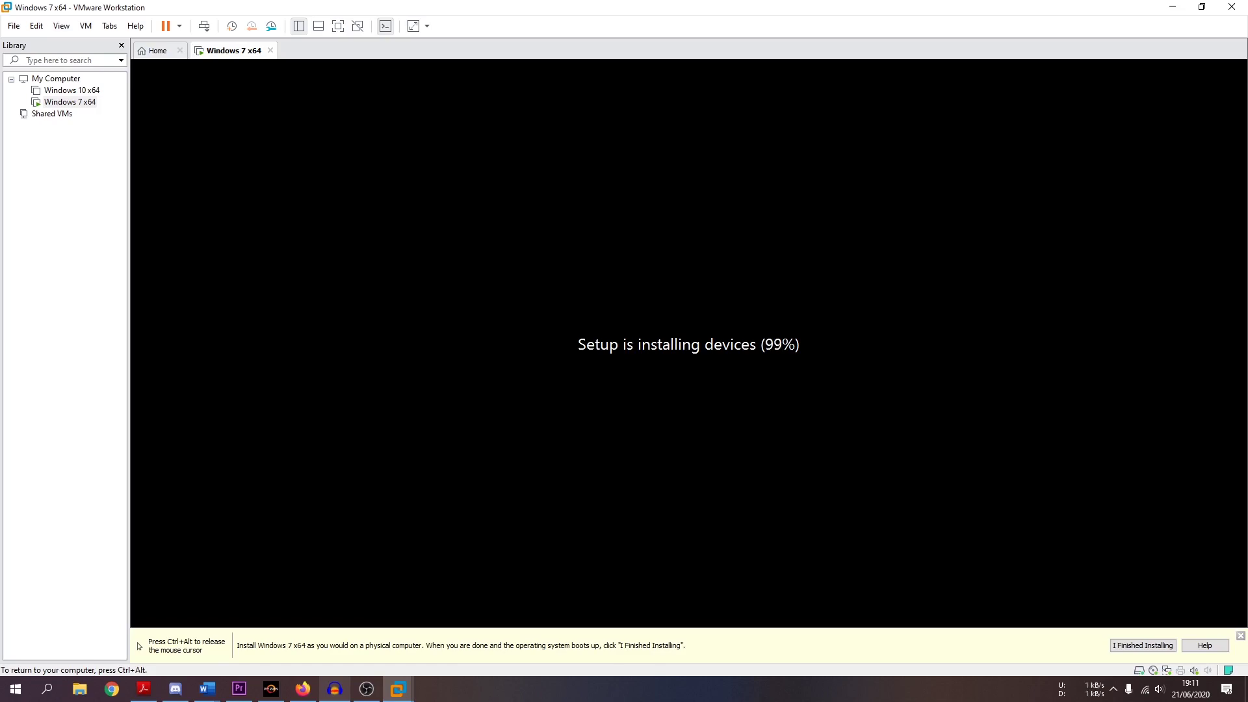
Release the cursor from the virtual machine and mark the Windows 7 x64 installation as finished
key(ctrl+alt)
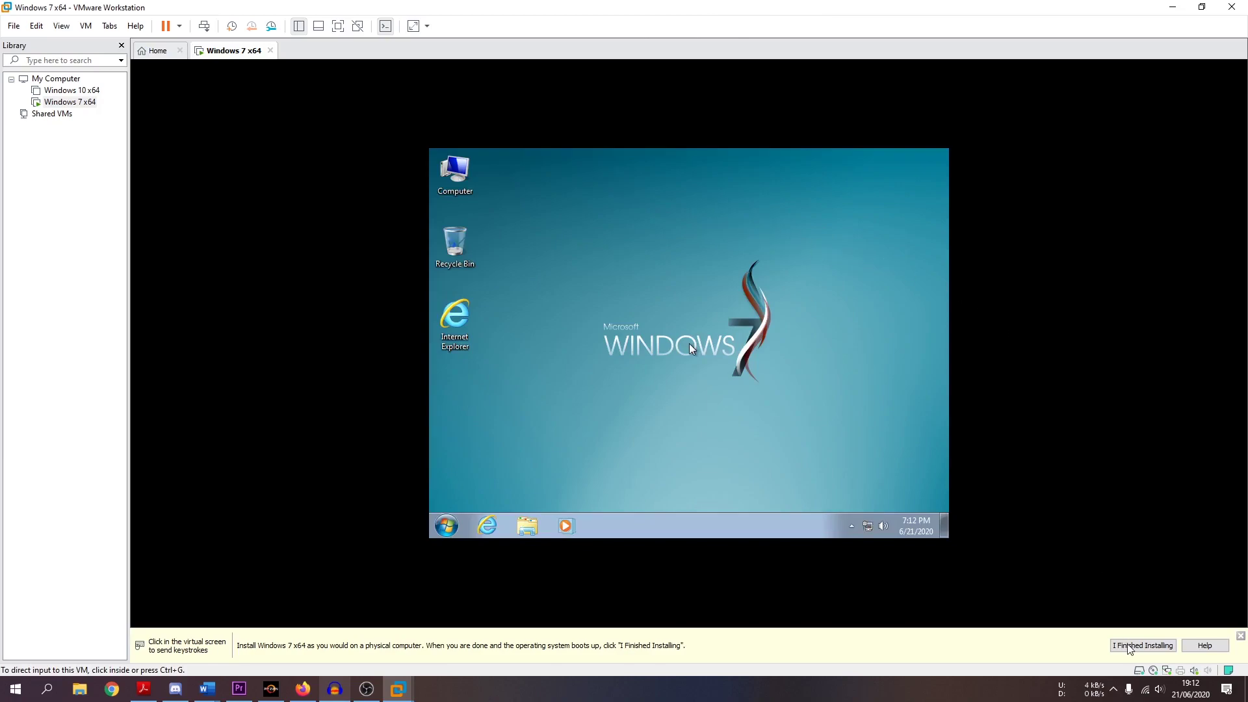
click(741, 351)
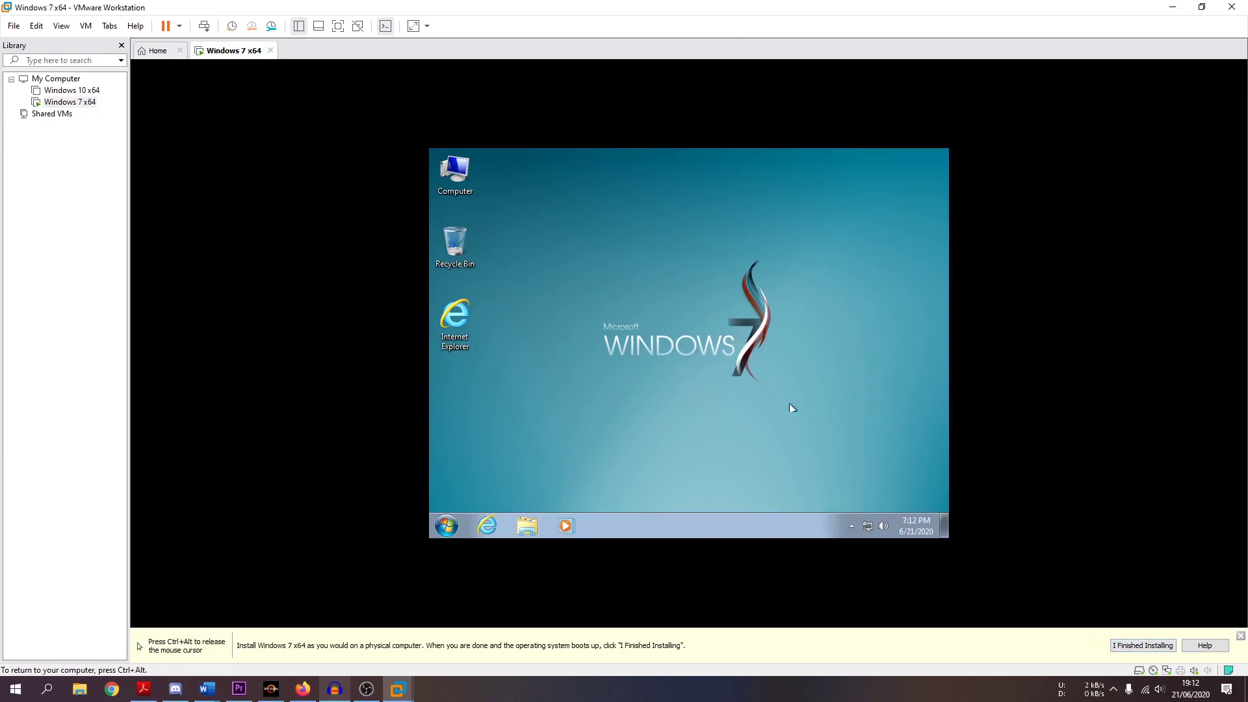
key(ctrl+alt)
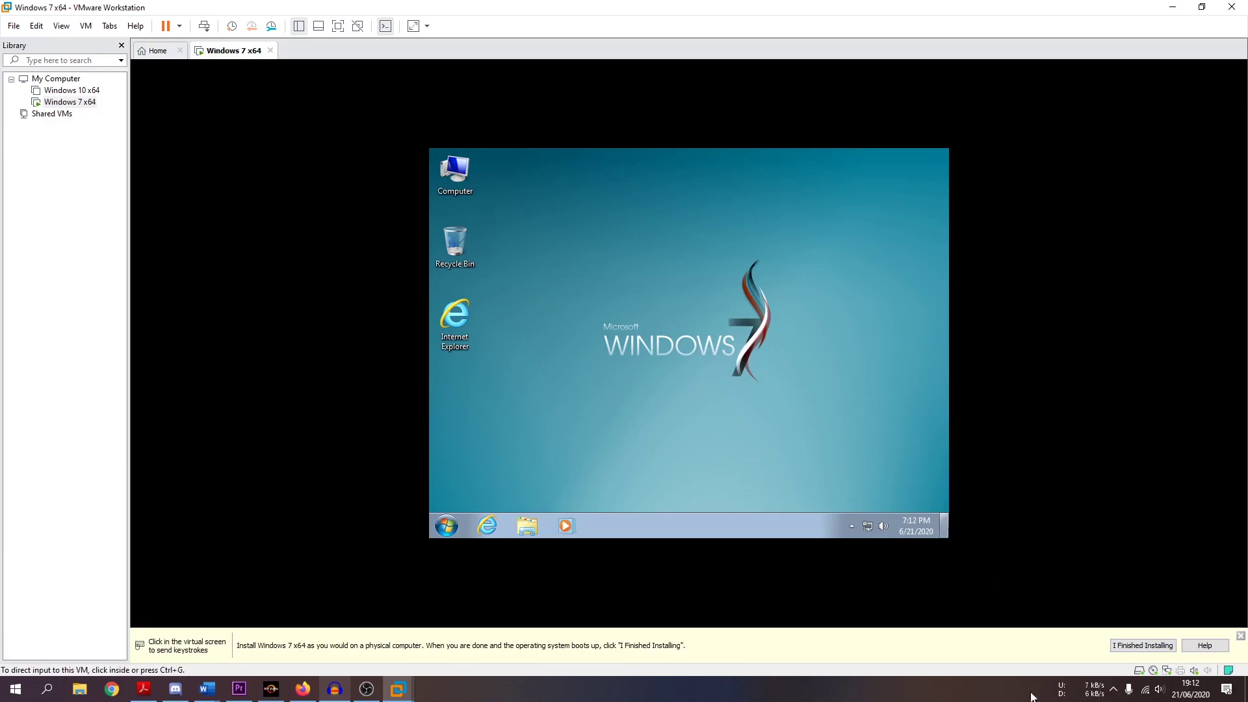
click(1143, 646)
View the guest's drives under Computer in the file explorer and close the window
click(693, 335)
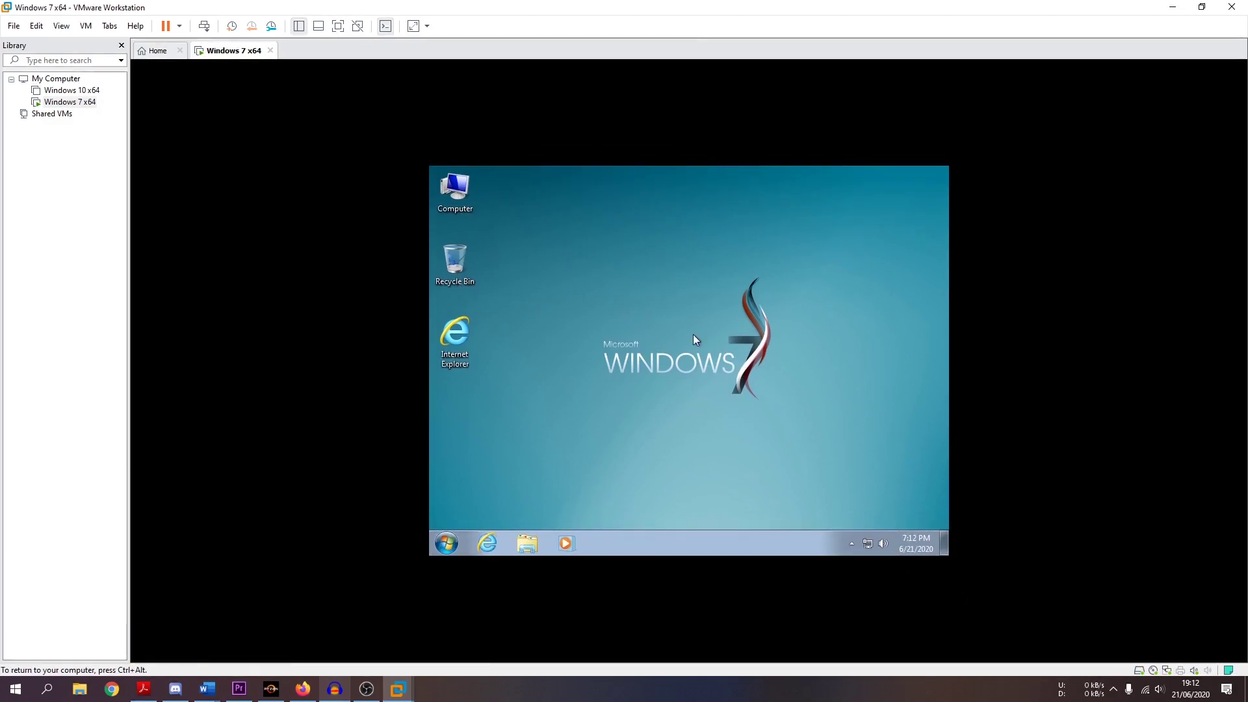
click(527, 544)
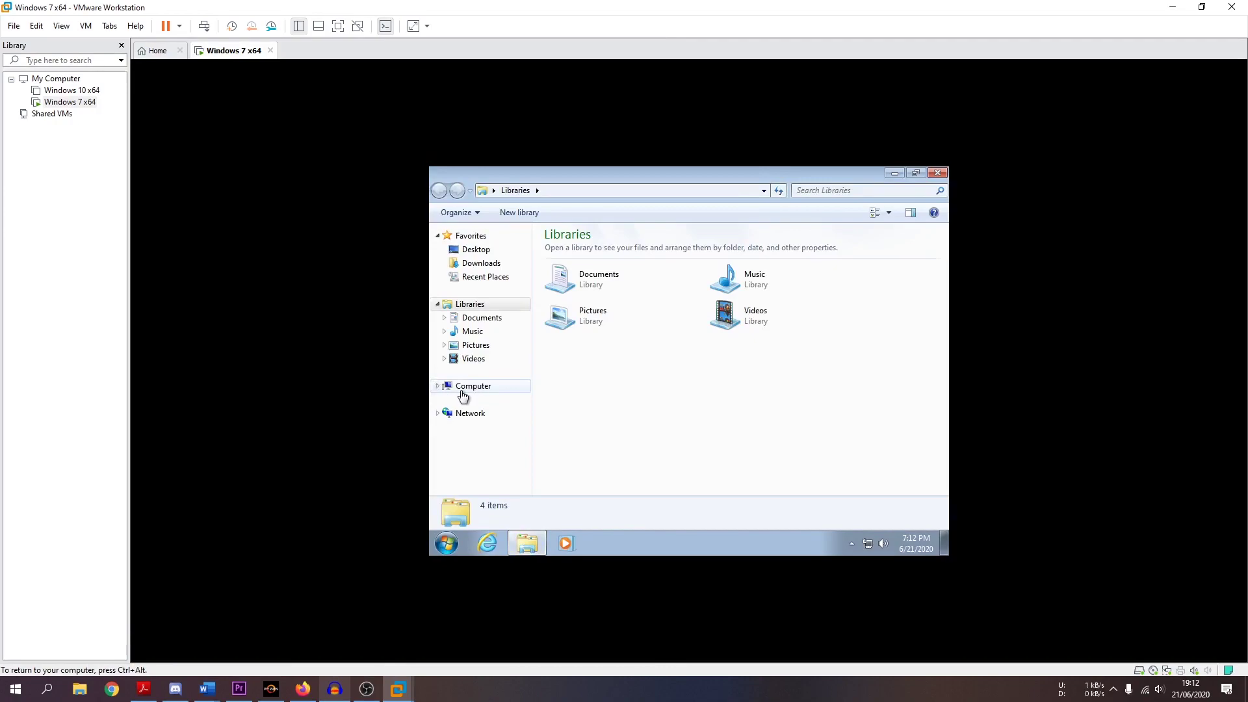
click(461, 389)
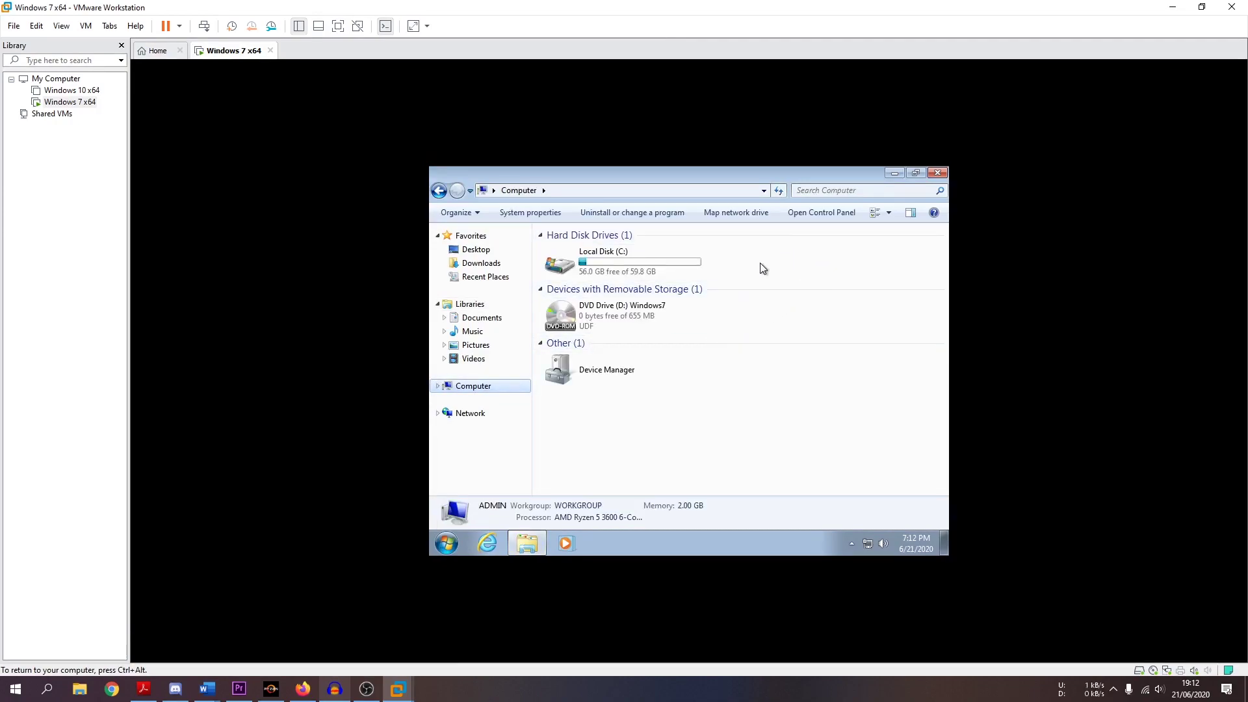
click(938, 173)
Refresh the Windows 7 guest desktop and sweep a selection box across its empty area
right_click(615, 198)
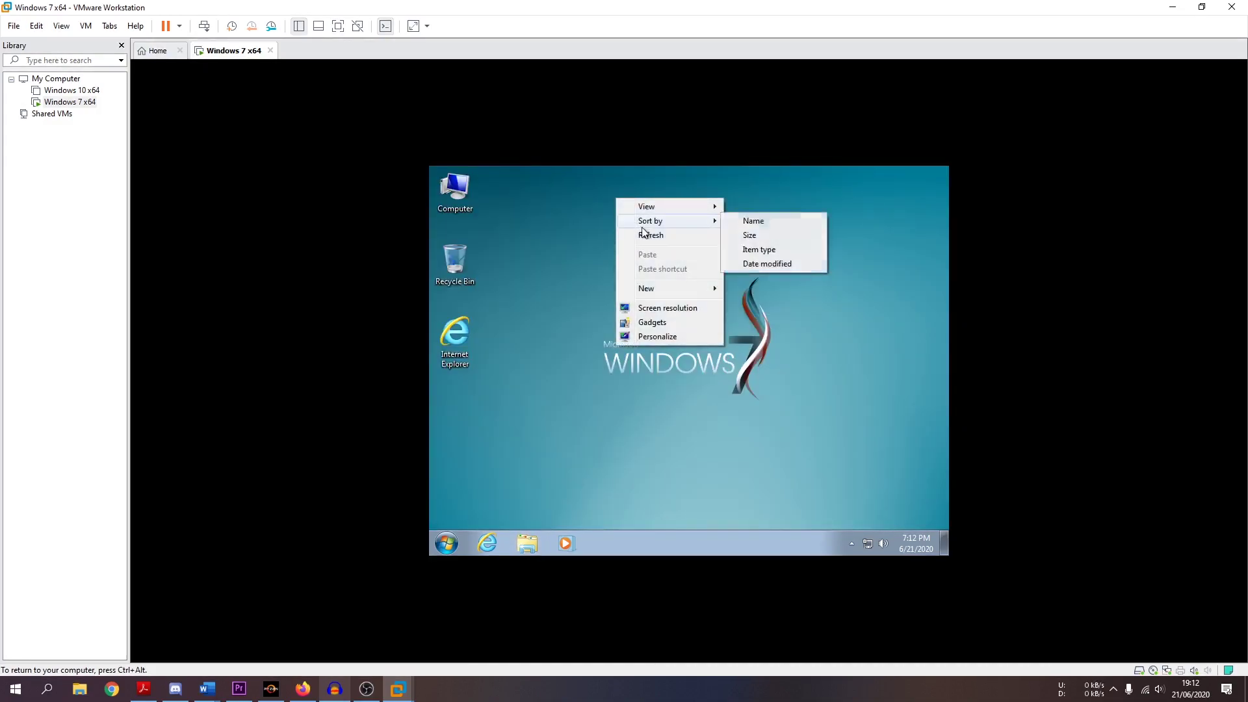
click(647, 234)
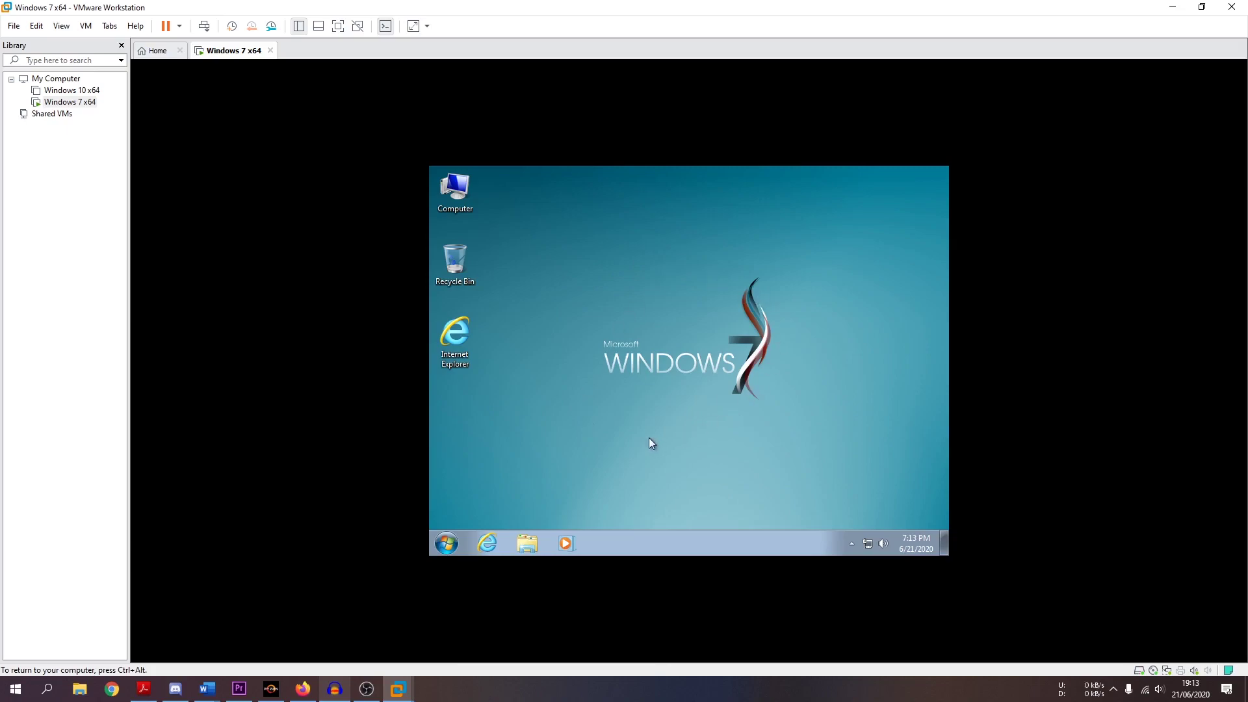
drag(558, 198, 793, 439)
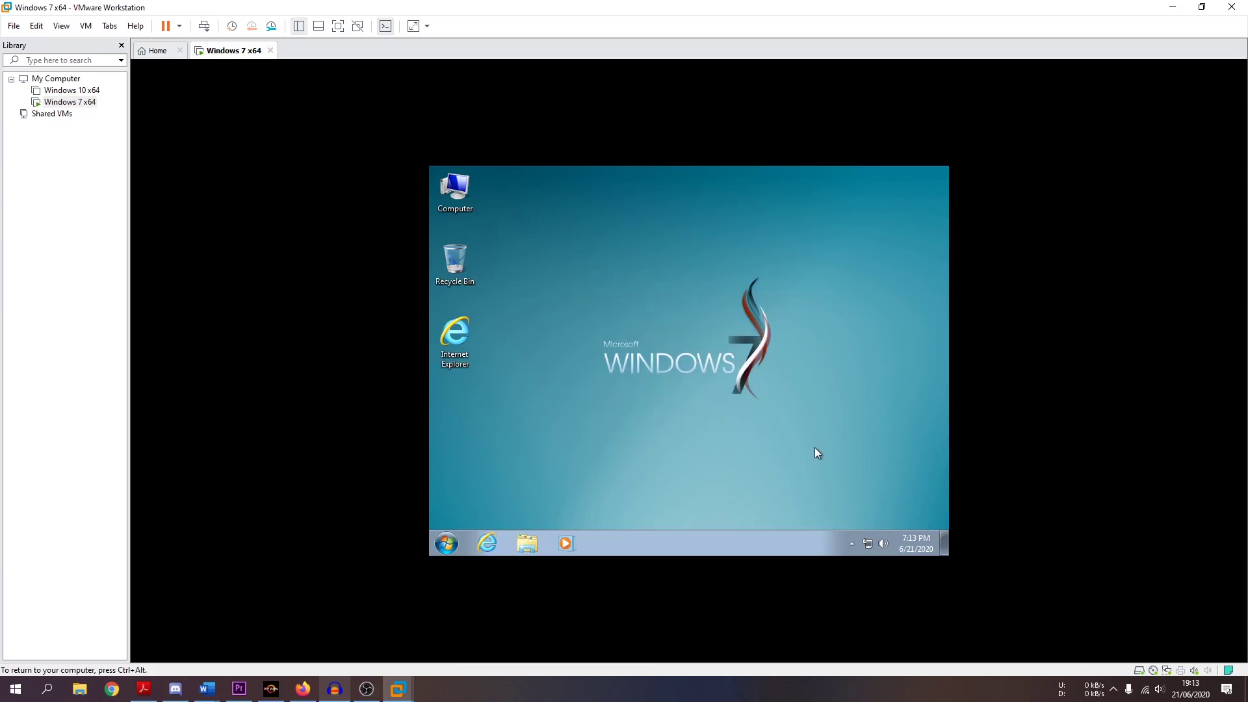